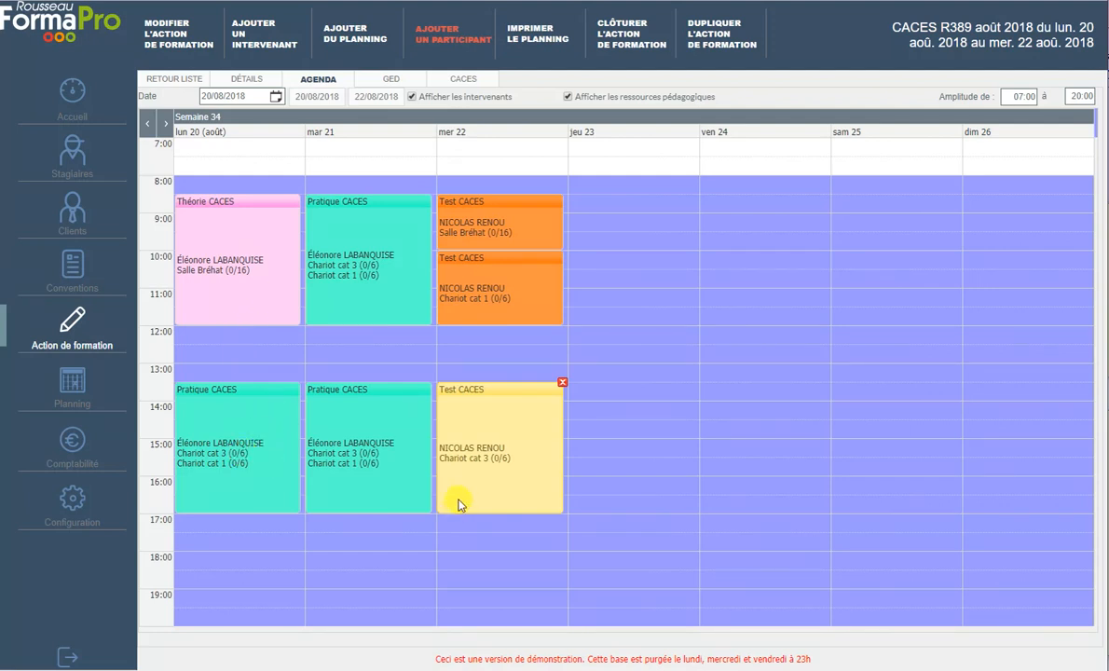
Select 1 Transpalettes and 3 Chariots élévateurs en porte à faux < 6t as the CACES categories covered by the training.
click(241, 76)
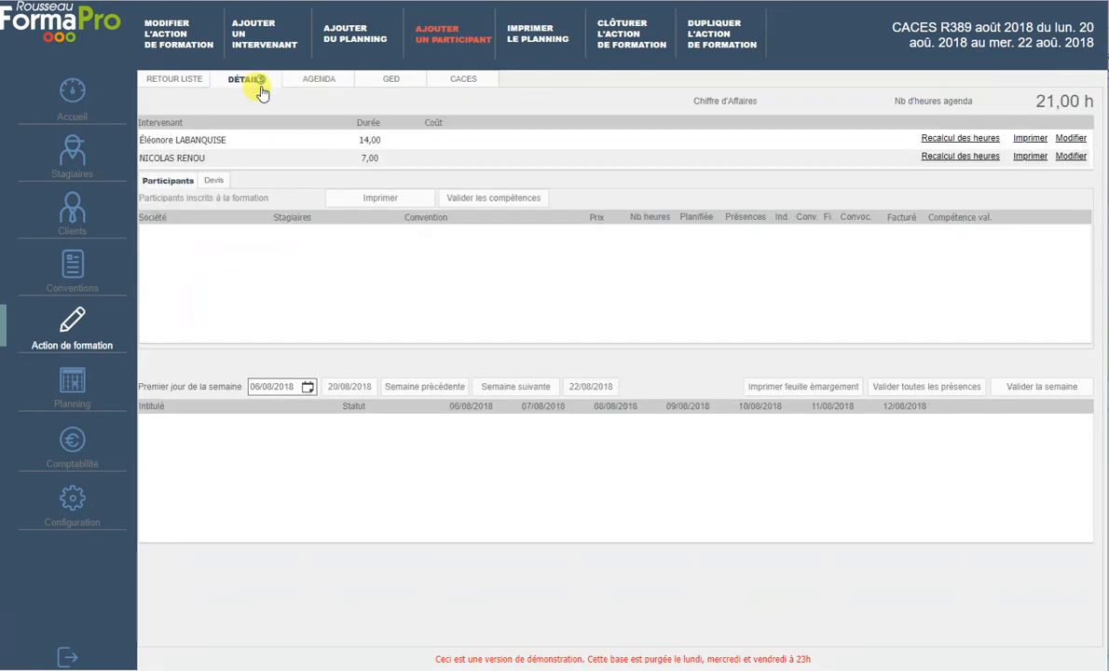
click(462, 82)
click(390, 136)
click(390, 170)
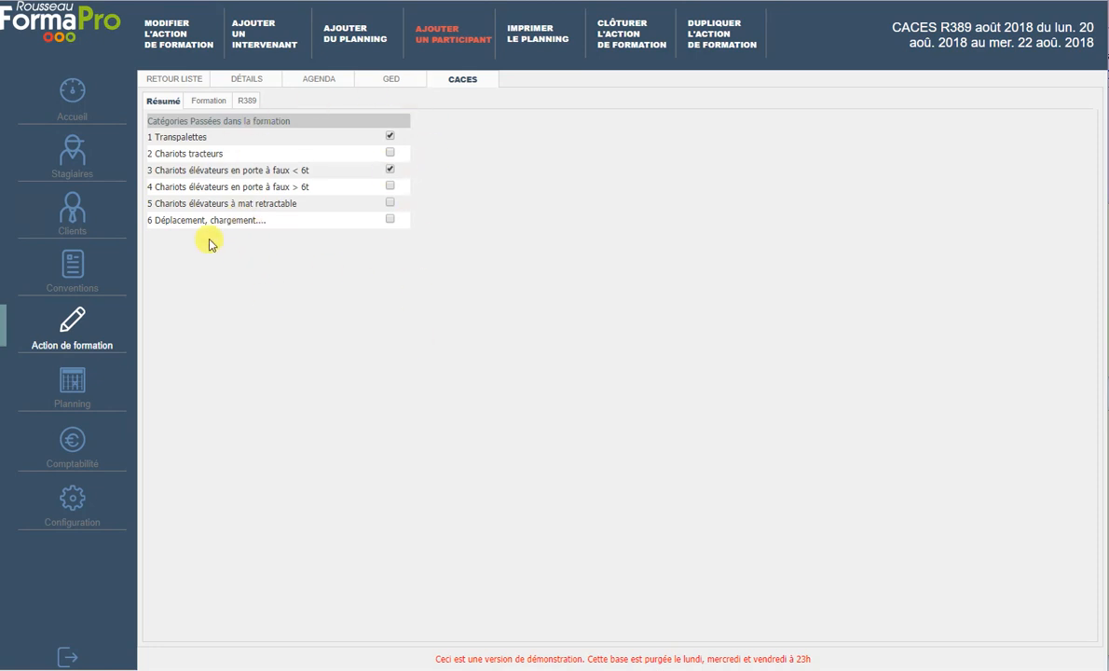
Start adding a participant to the training and choose the seventh trainee in the list.
click(448, 39)
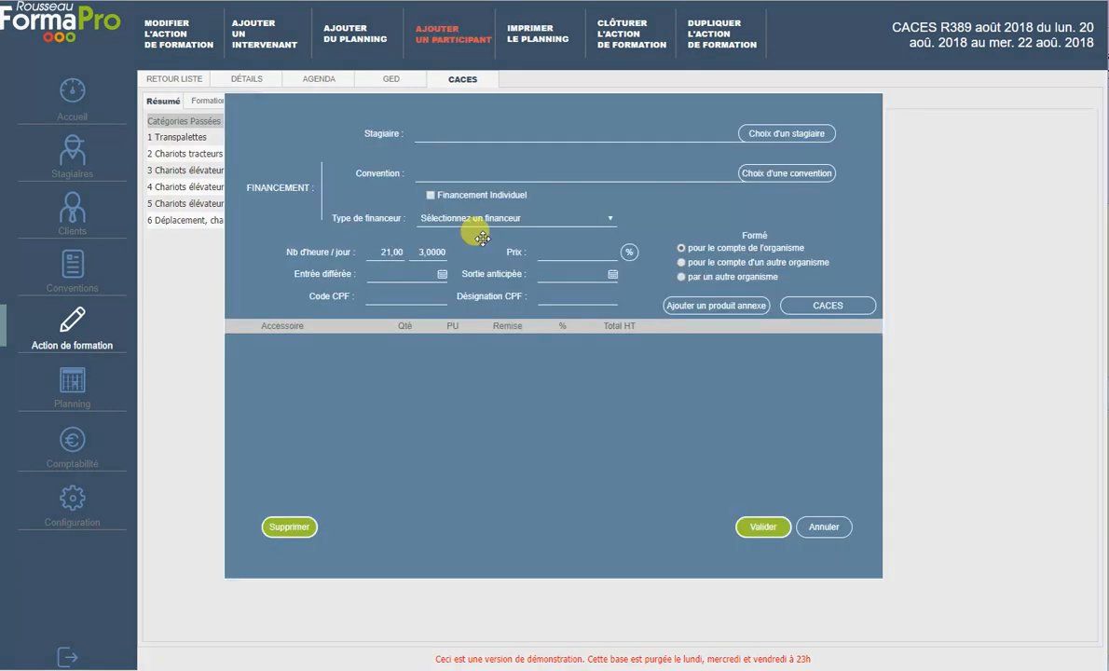
click(773, 128)
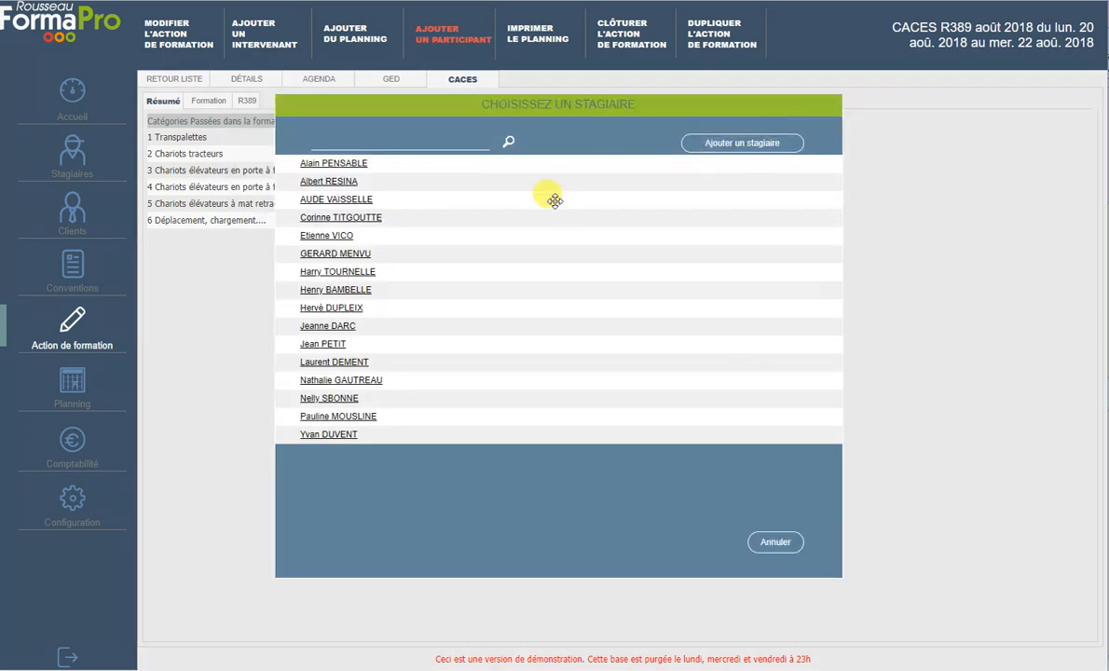
click(369, 273)
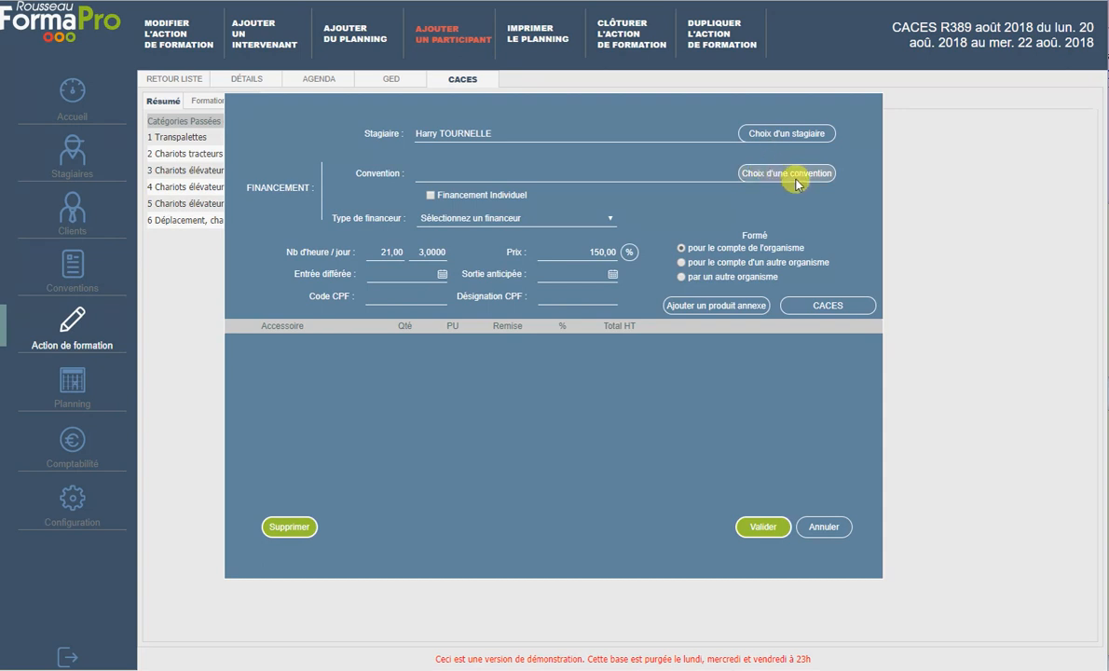
Set the participant's funding to Financement Individuel with the financer type "Produits provenant de contrats conclus avec de…".
click(431, 196)
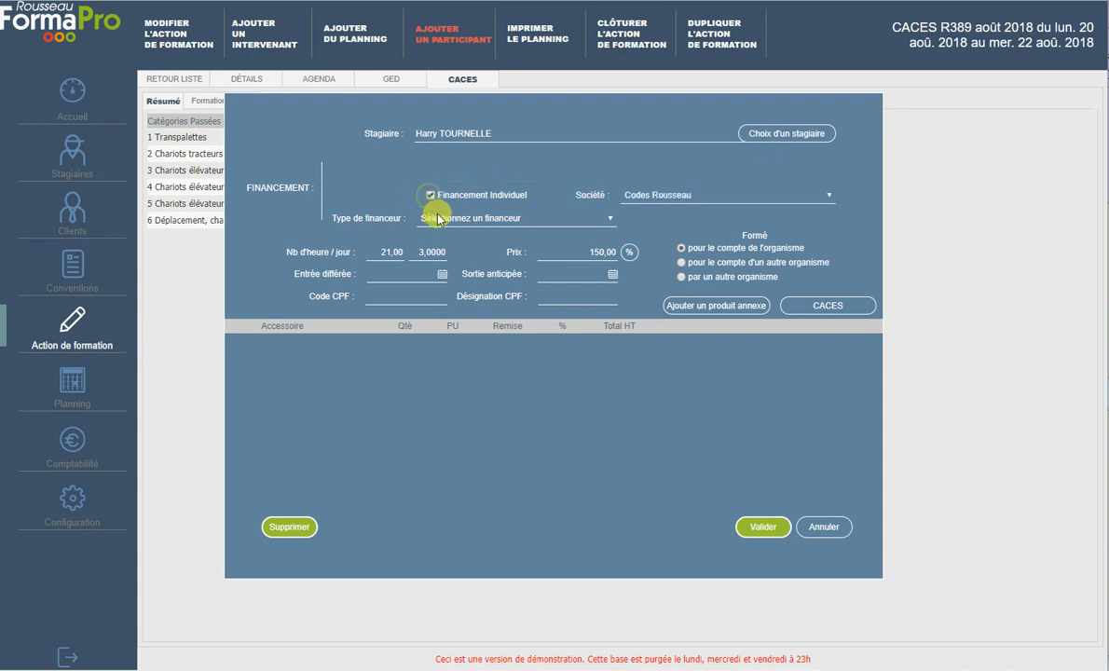
click(528, 220)
click(515, 276)
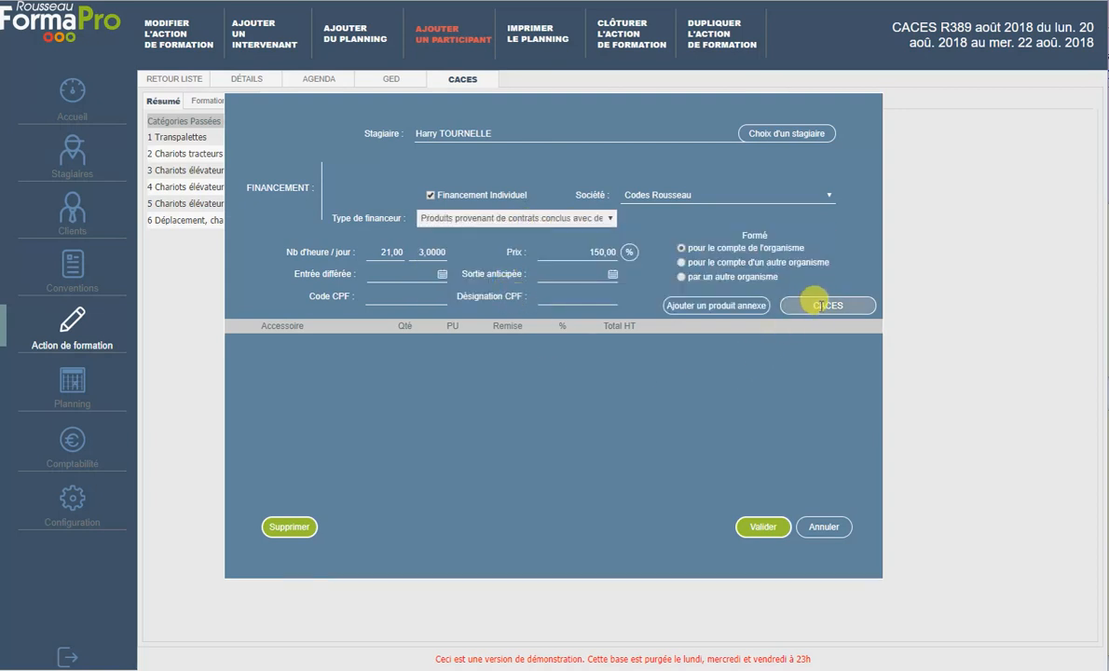
Assign CACES categories 1 Transpalettes and 3 Chariots élévateurs en porte à faux < 6t to the participant and save the registration.
click(812, 304)
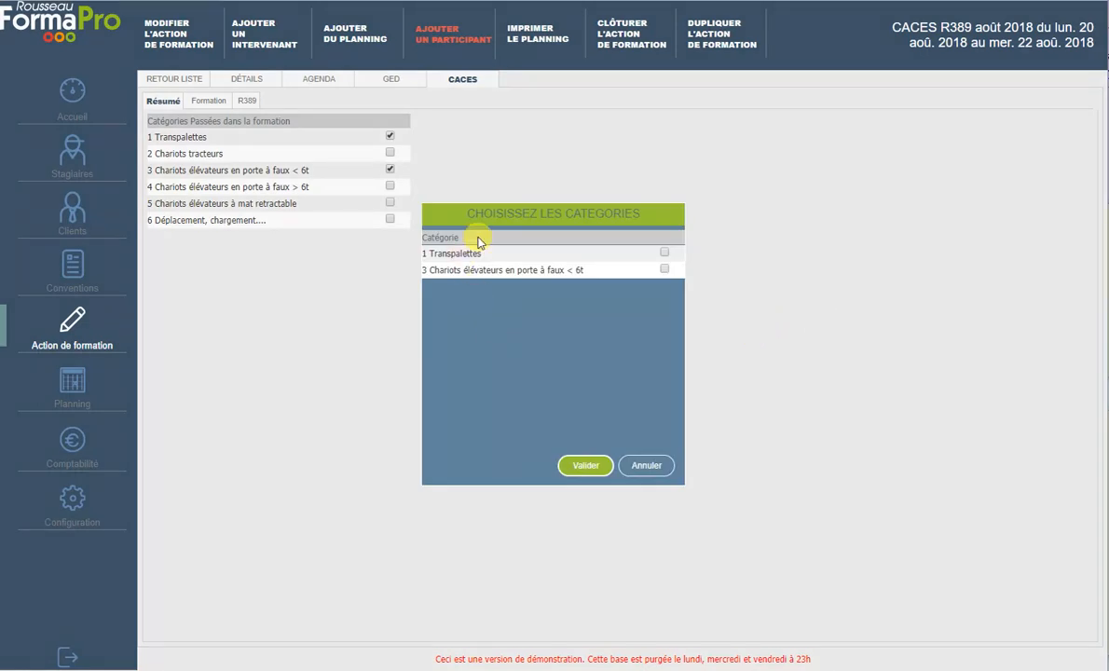
click(663, 271)
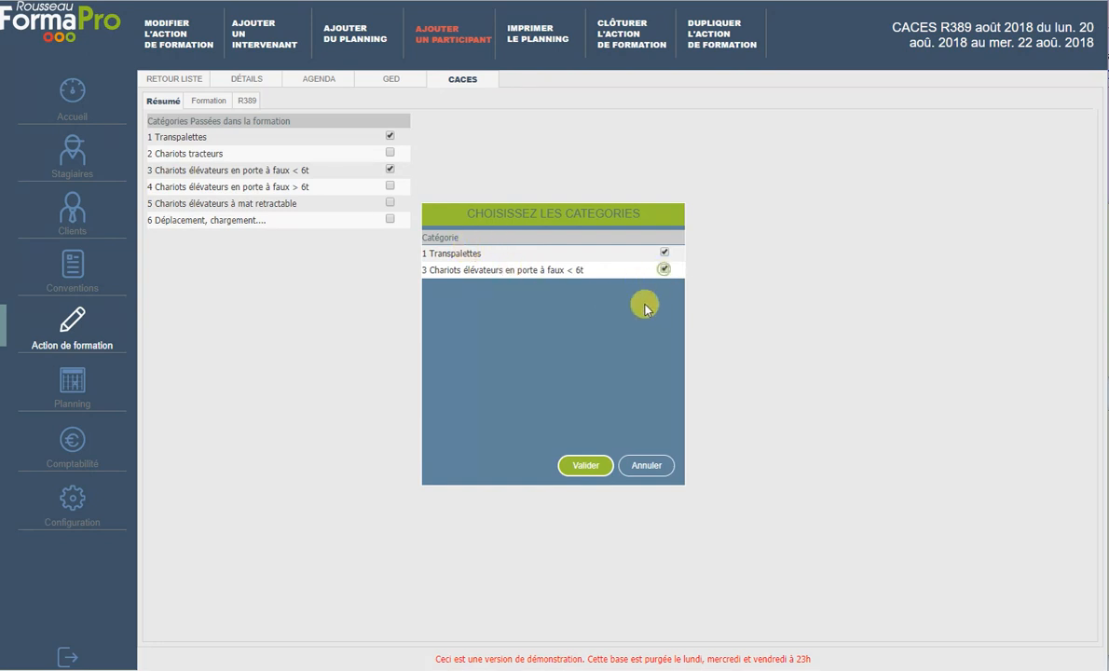
click(580, 468)
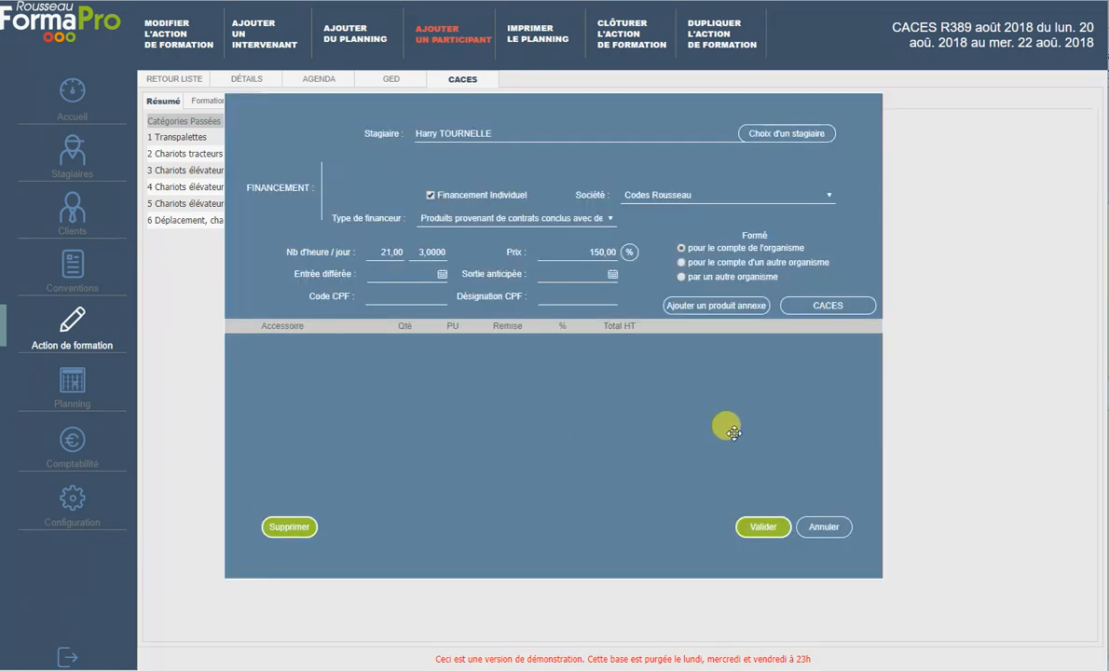
click(760, 527)
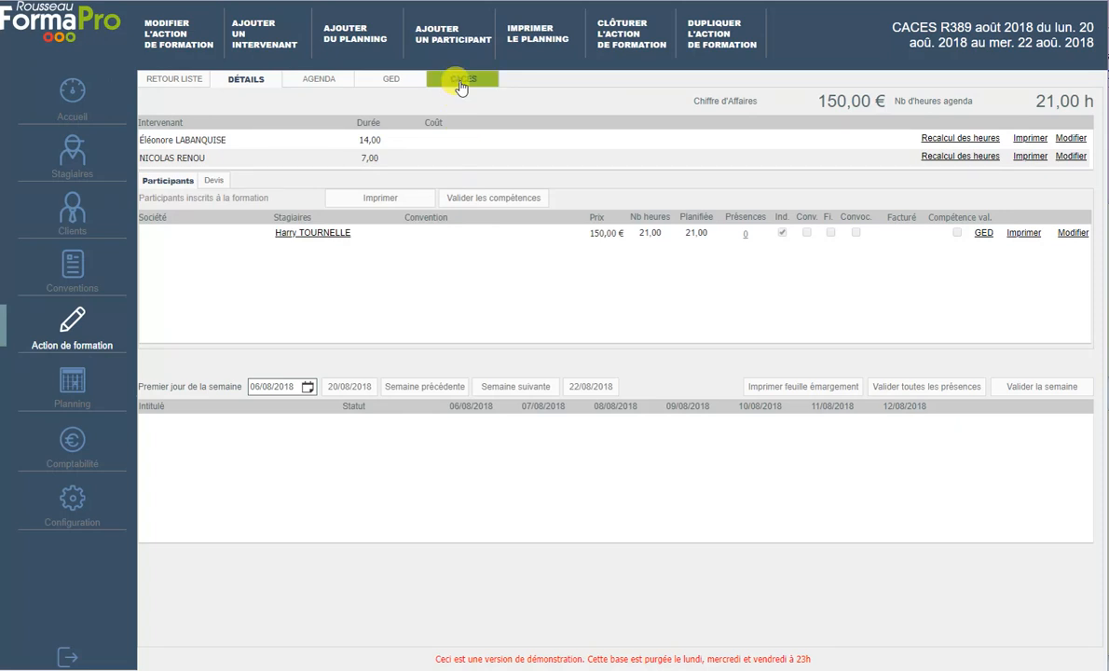
Open the trainee's CACES training planning, show only Théorie sessions, and enrol the trainee in the 20/08/2018 session in Salle Bréhat.
click(461, 84)
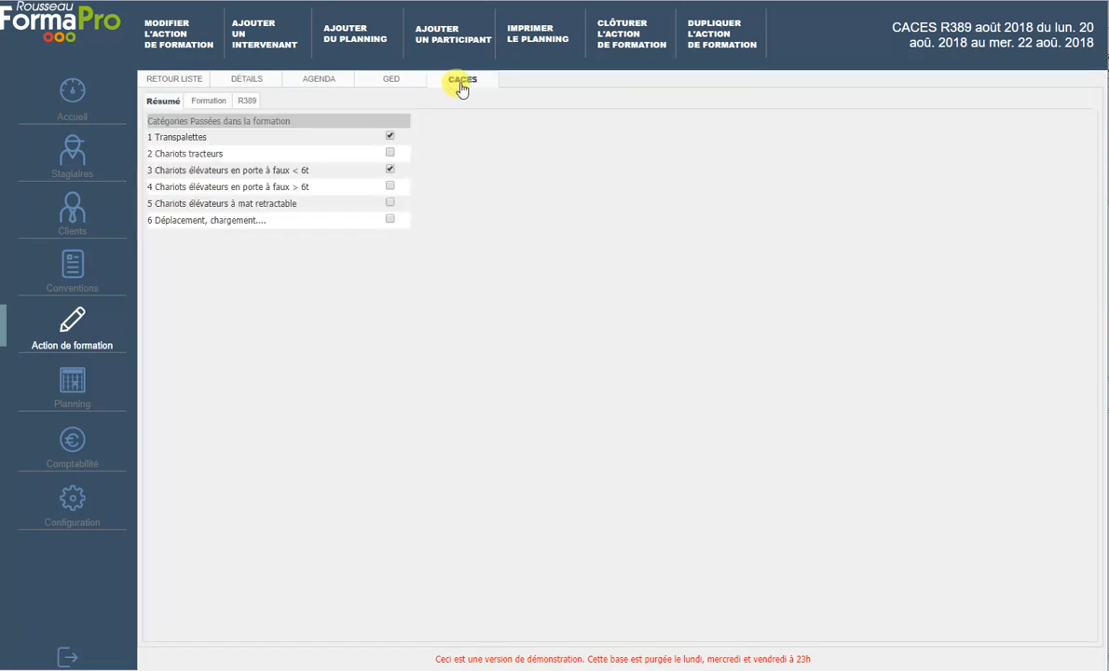
click(208, 102)
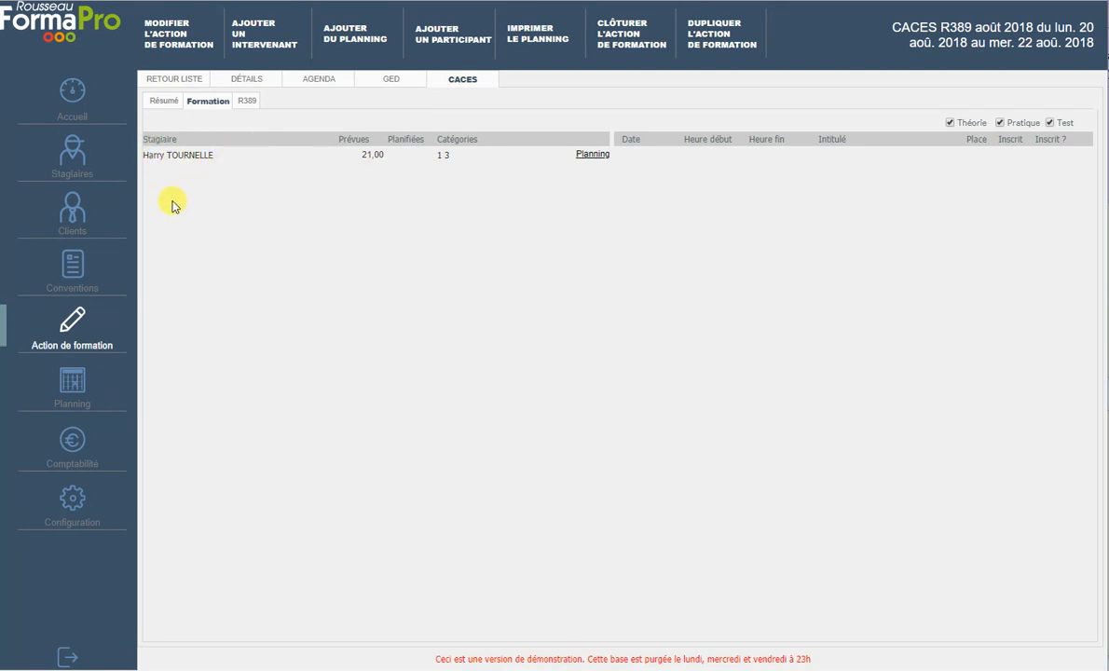
click(594, 158)
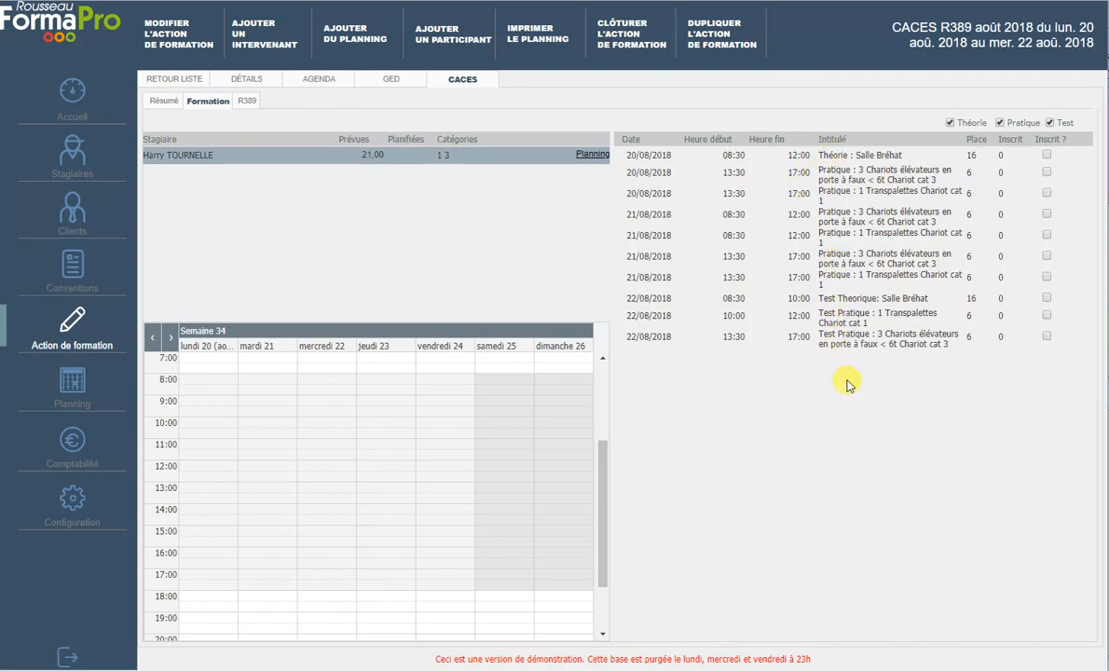
click(999, 123)
click(1050, 123)
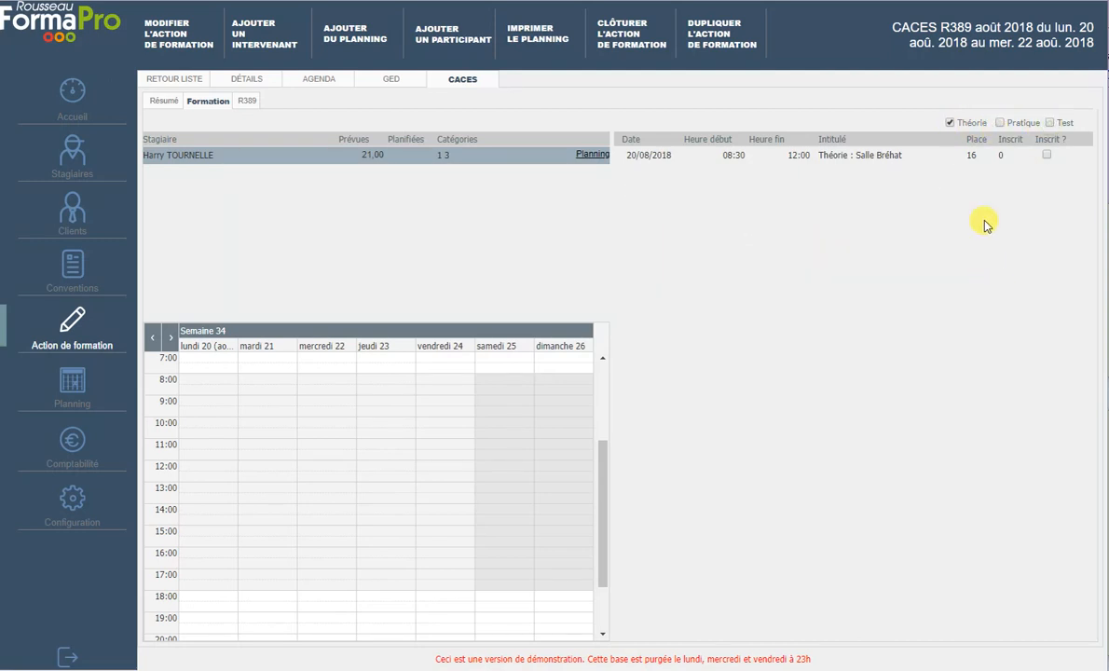
click(1047, 155)
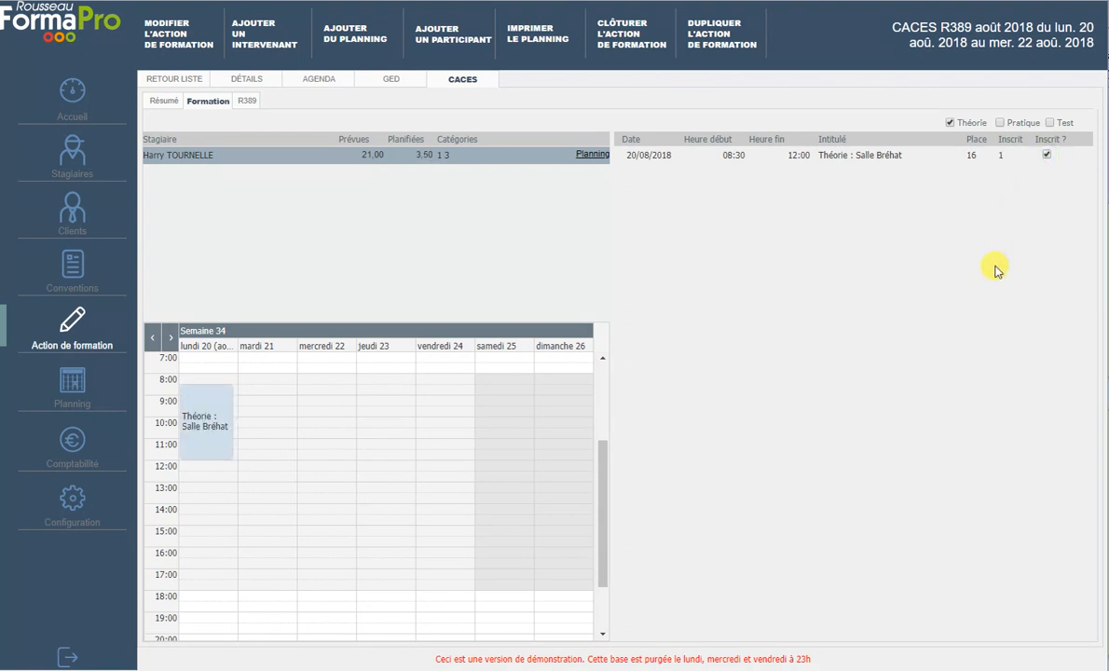
Show only Pratique sessions and enrol the trainee in all six category 1 and 3 sessions on 20/08/2018 and 21/08/2018.
click(949, 123)
click(999, 123)
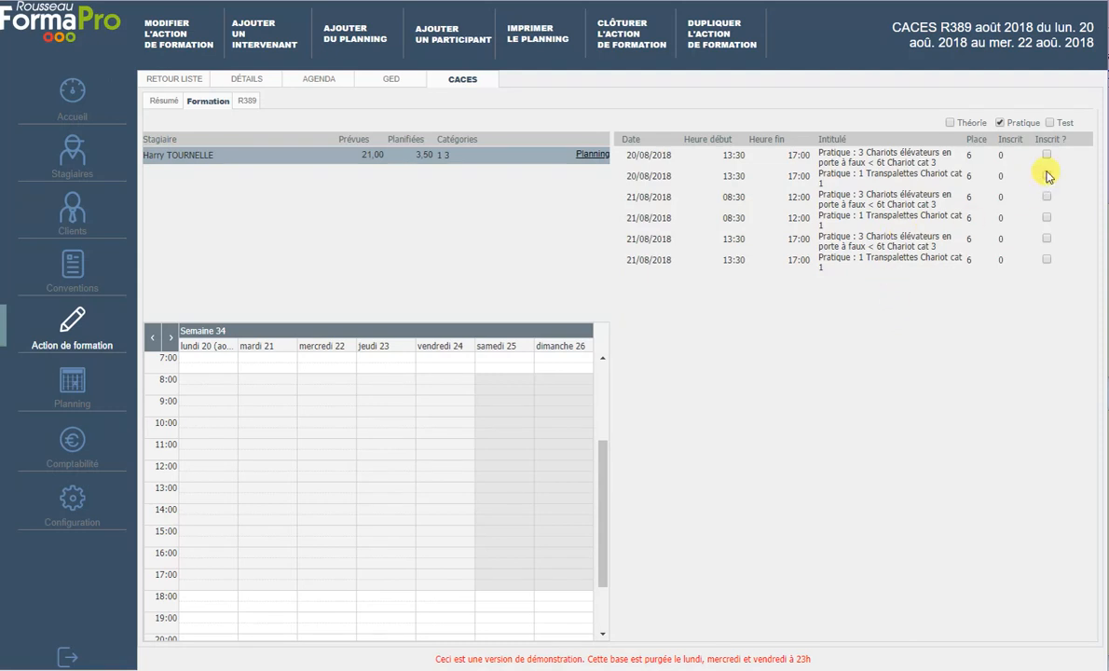
click(1047, 156)
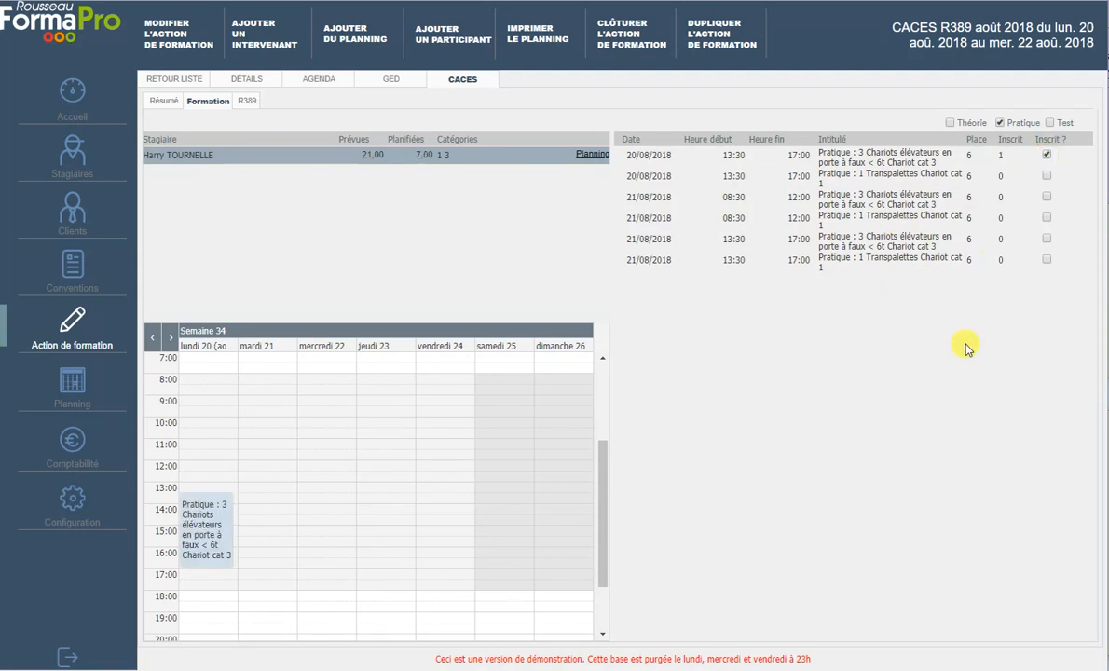
click(1046, 175)
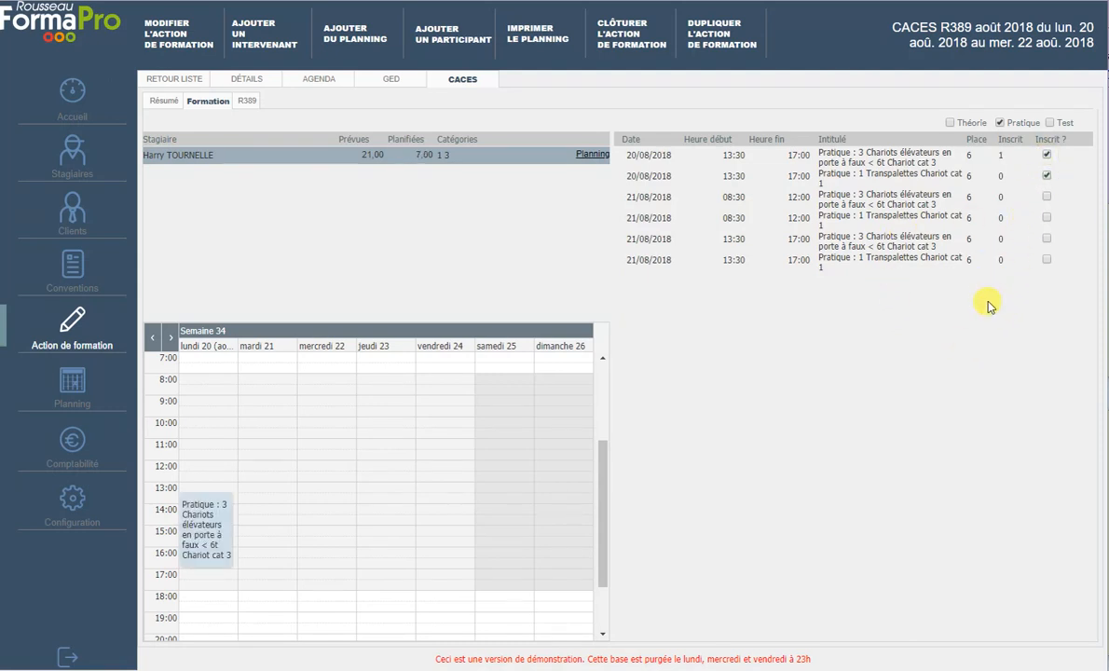
click(1046, 198)
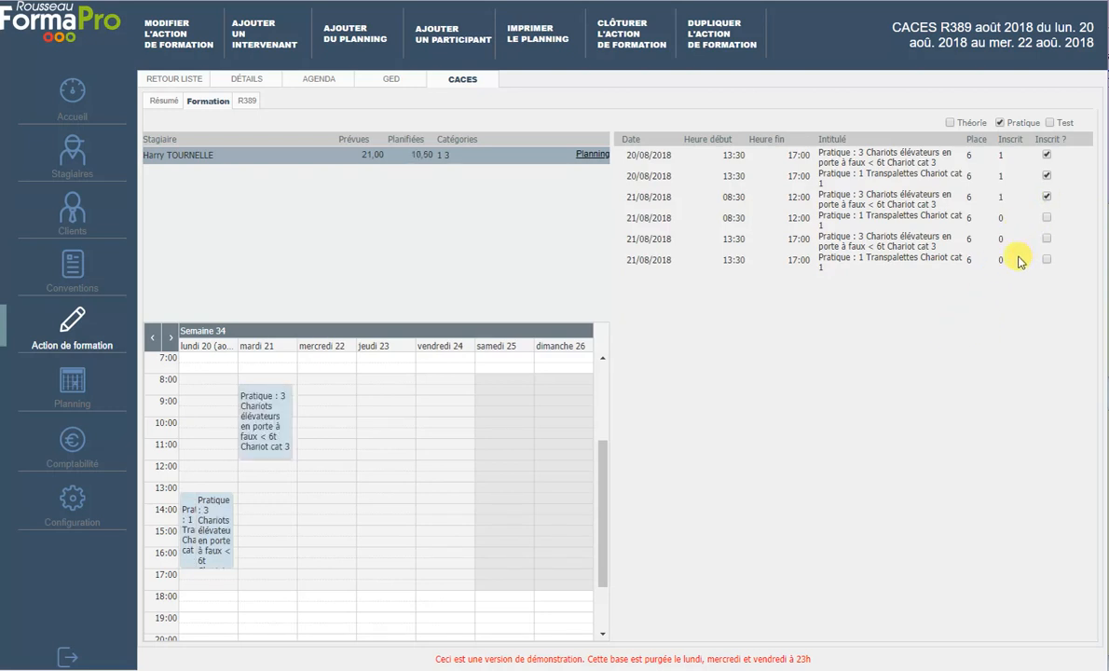
click(1046, 218)
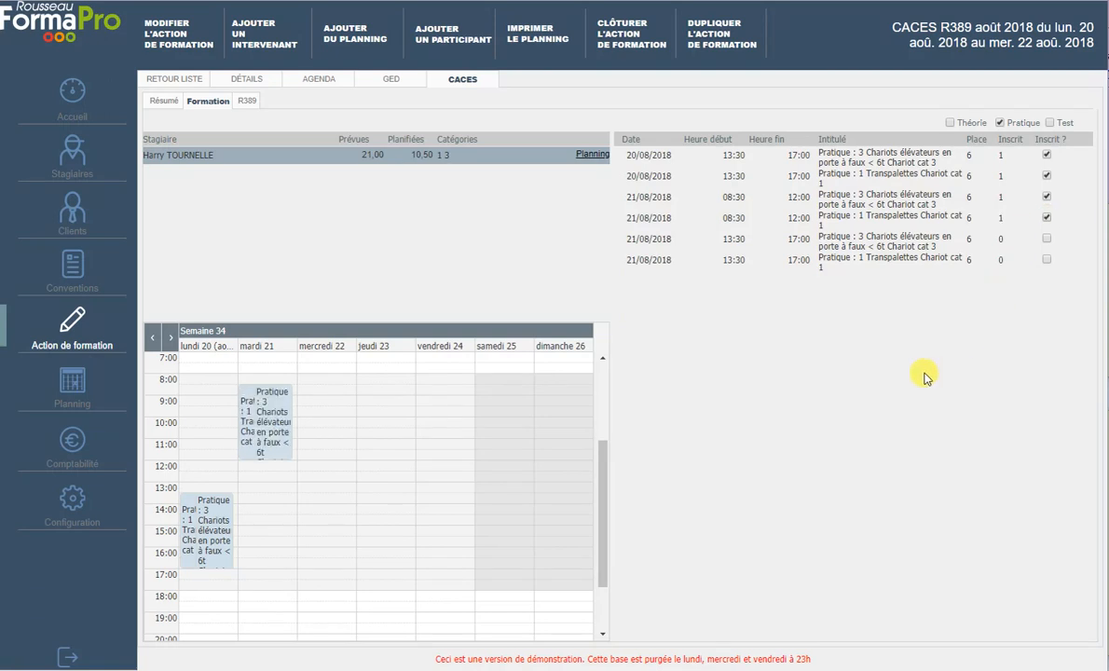
click(1047, 240)
click(1047, 260)
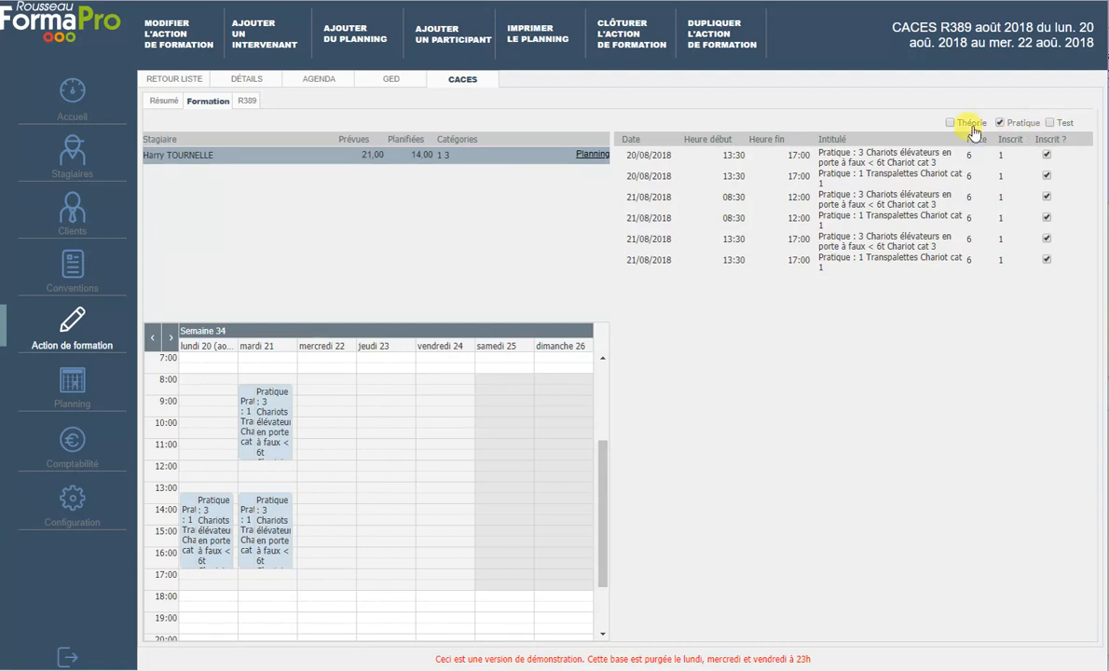
Show all session types and enrol the trainee in the theory test and both practical tests on 22/08/2018.
click(950, 123)
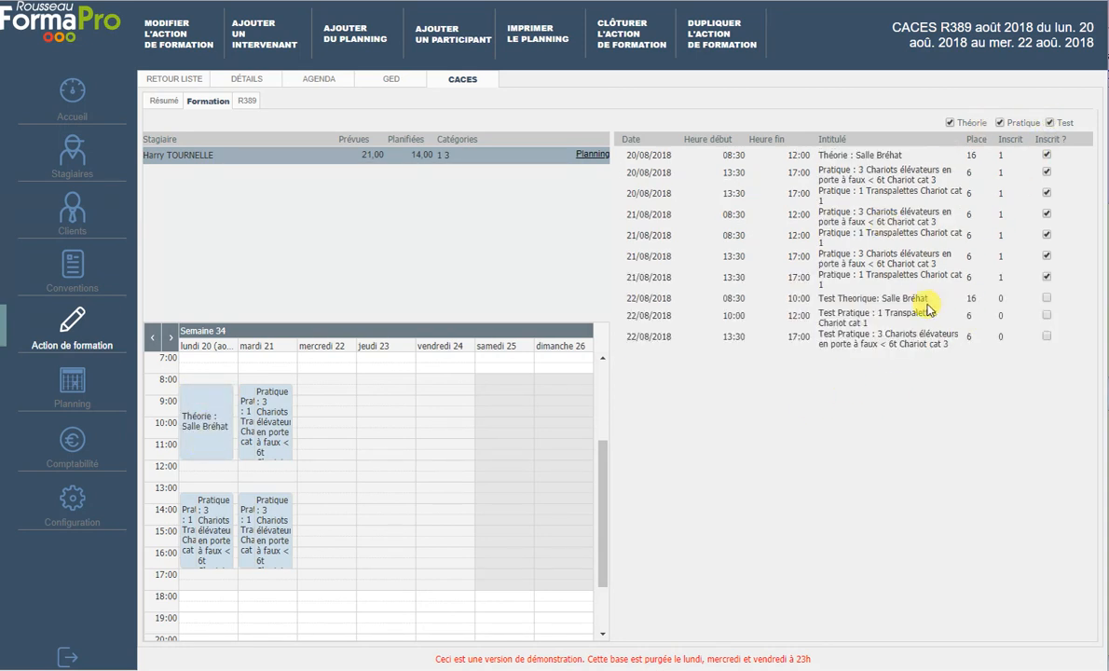
click(1046, 299)
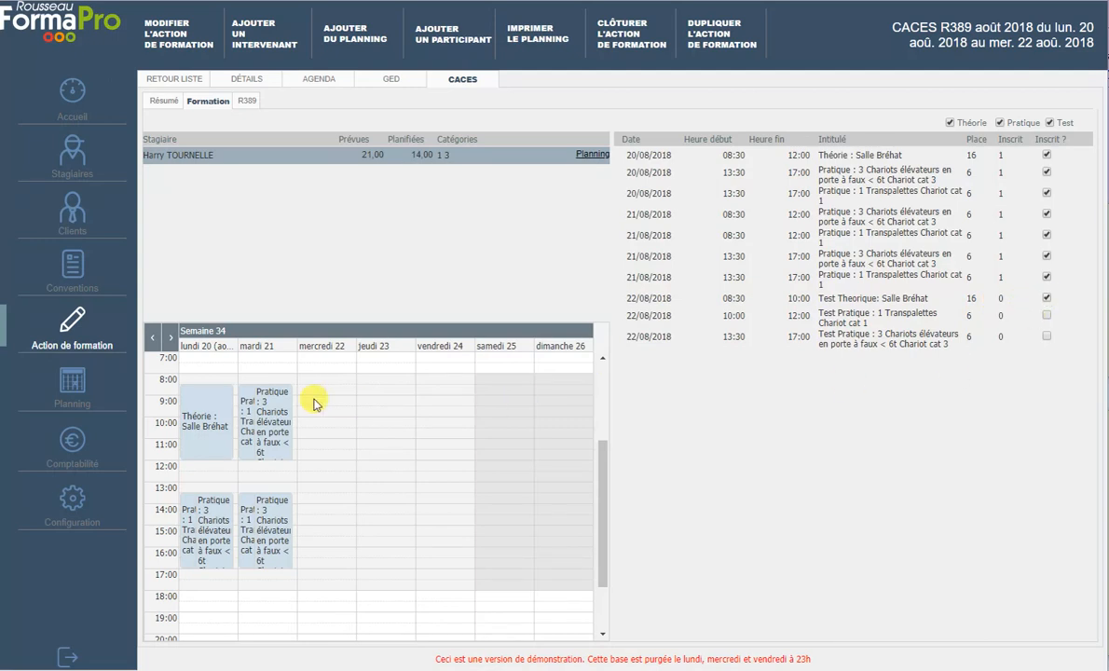
click(1046, 315)
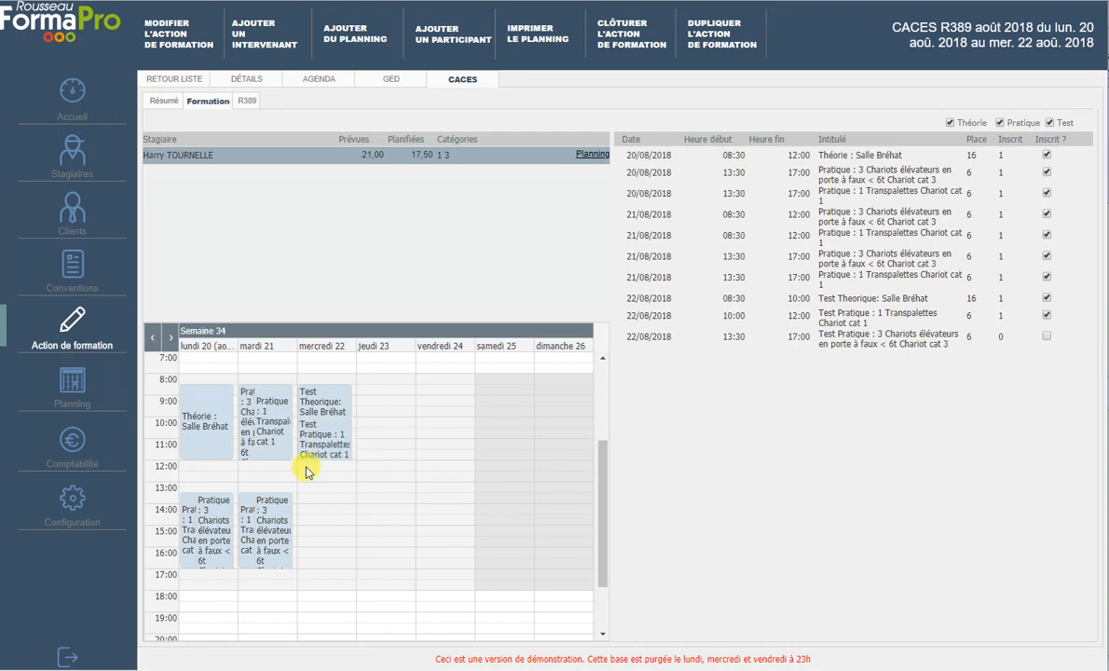
click(1046, 335)
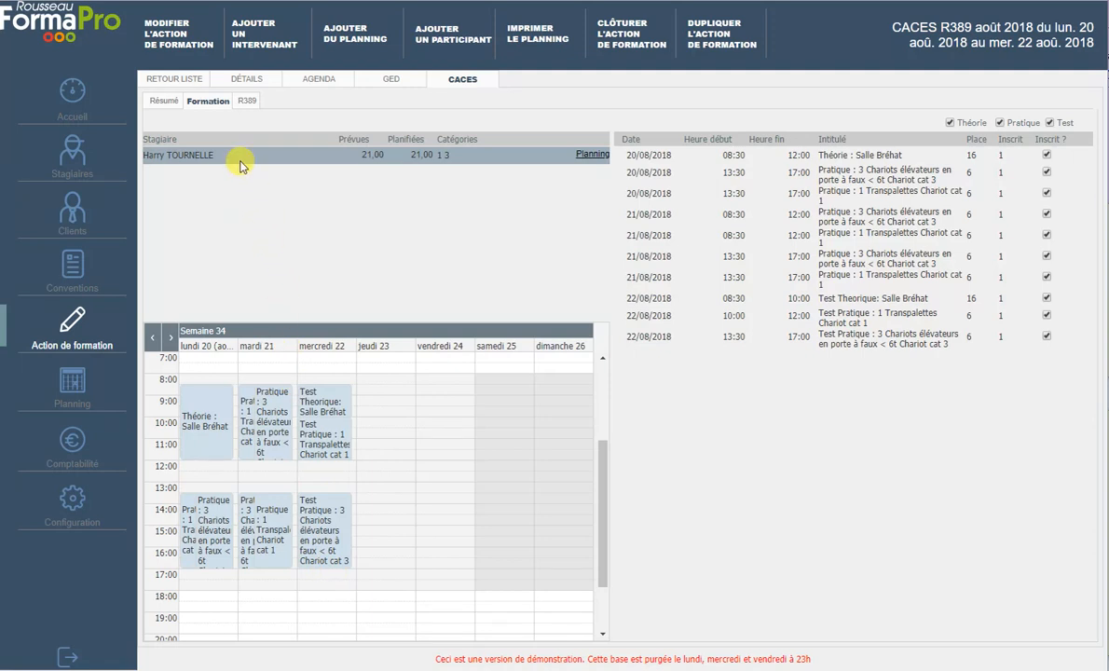
Open the trainee's R389 results and set the theory result to réussite for categories 1 and 3.
click(247, 103)
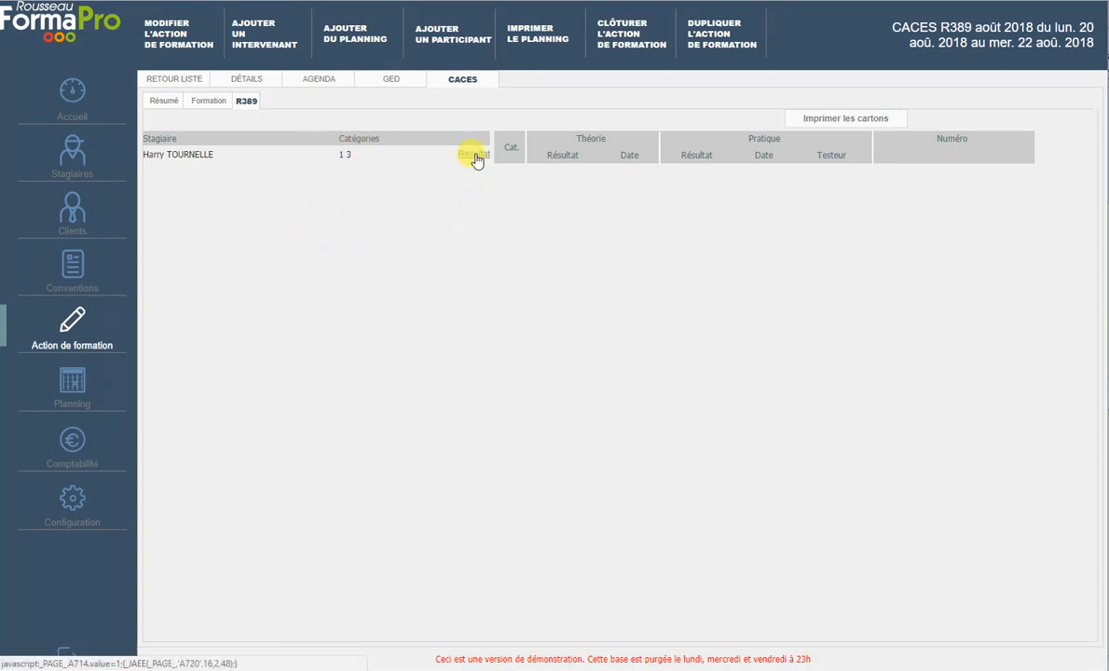
click(473, 154)
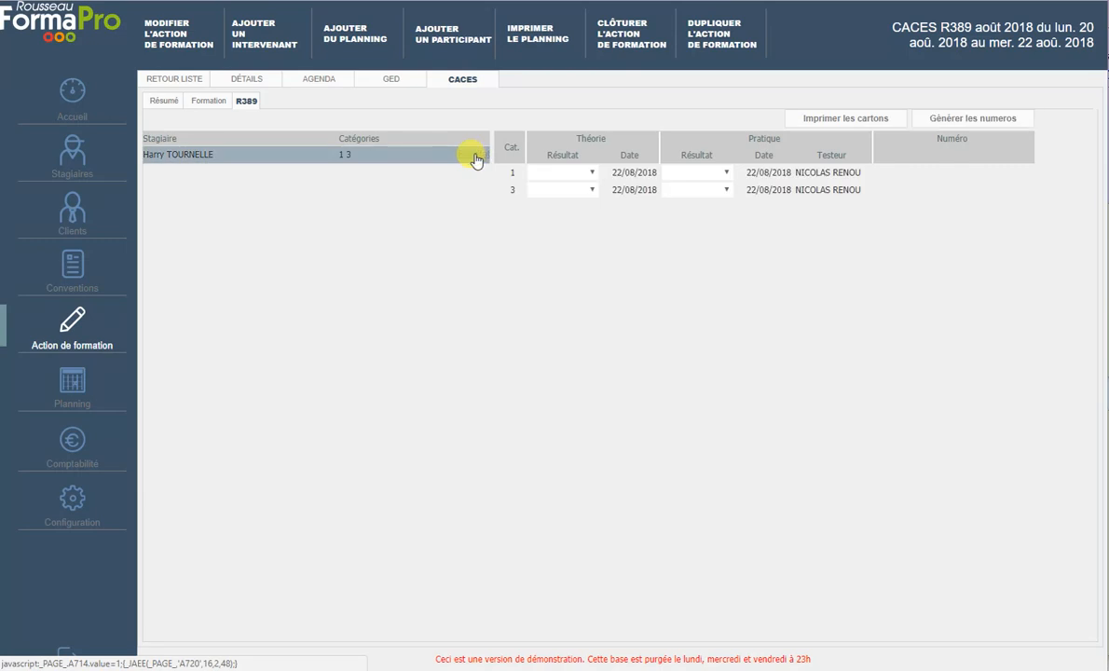
click(590, 176)
click(557, 207)
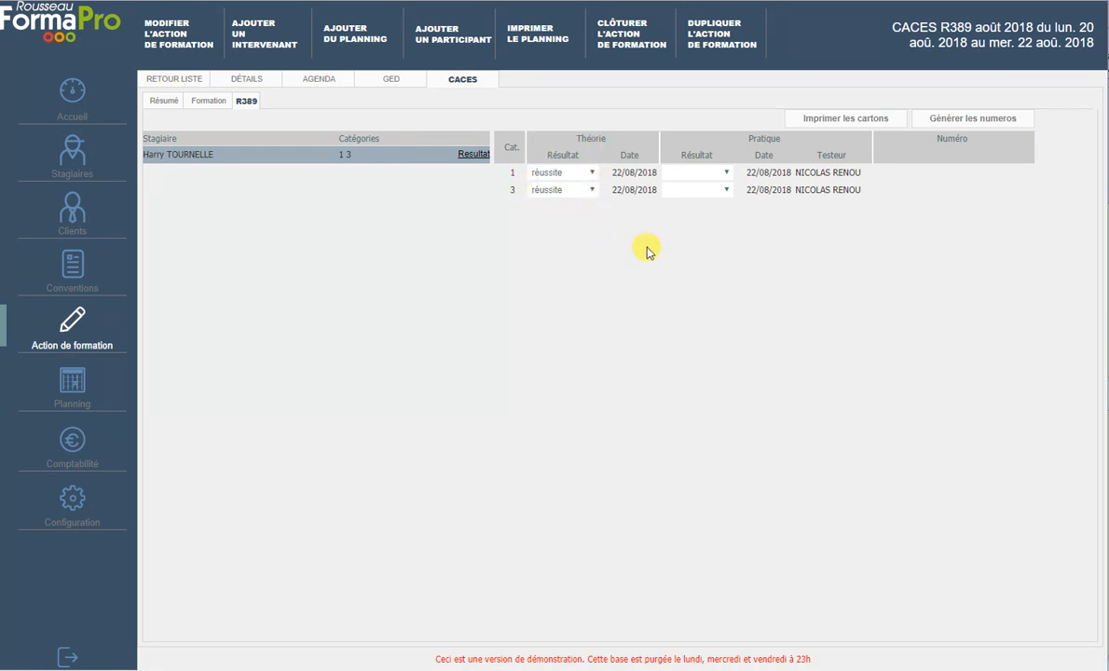
Set the trainee's practical test result to réussite for categories 1 and 3.
click(703, 172)
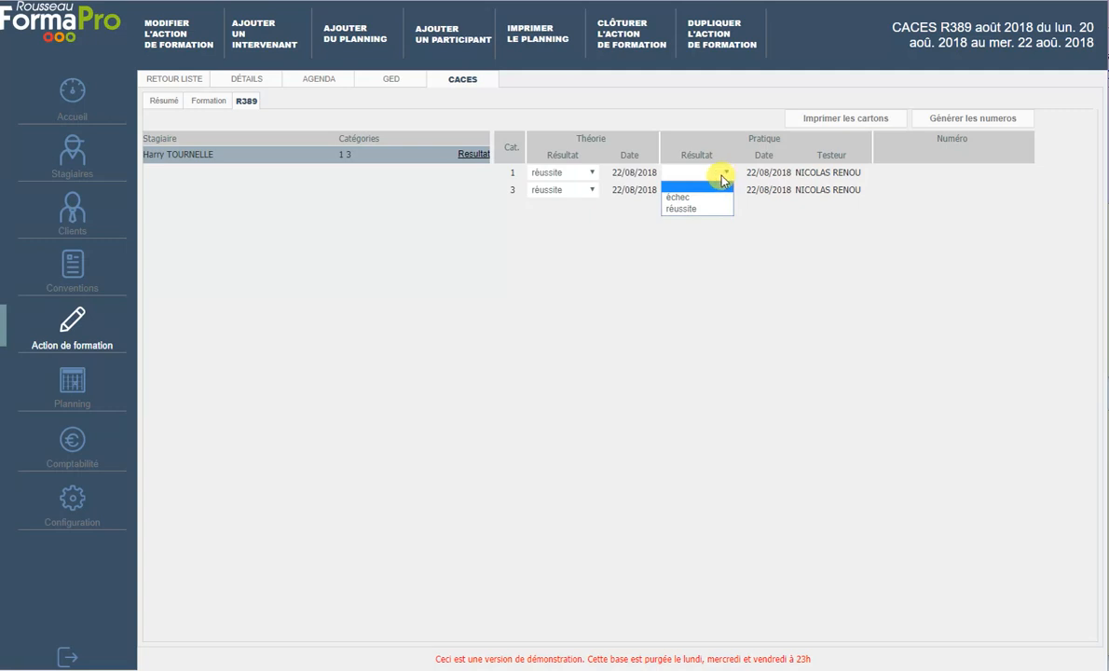
click(701, 208)
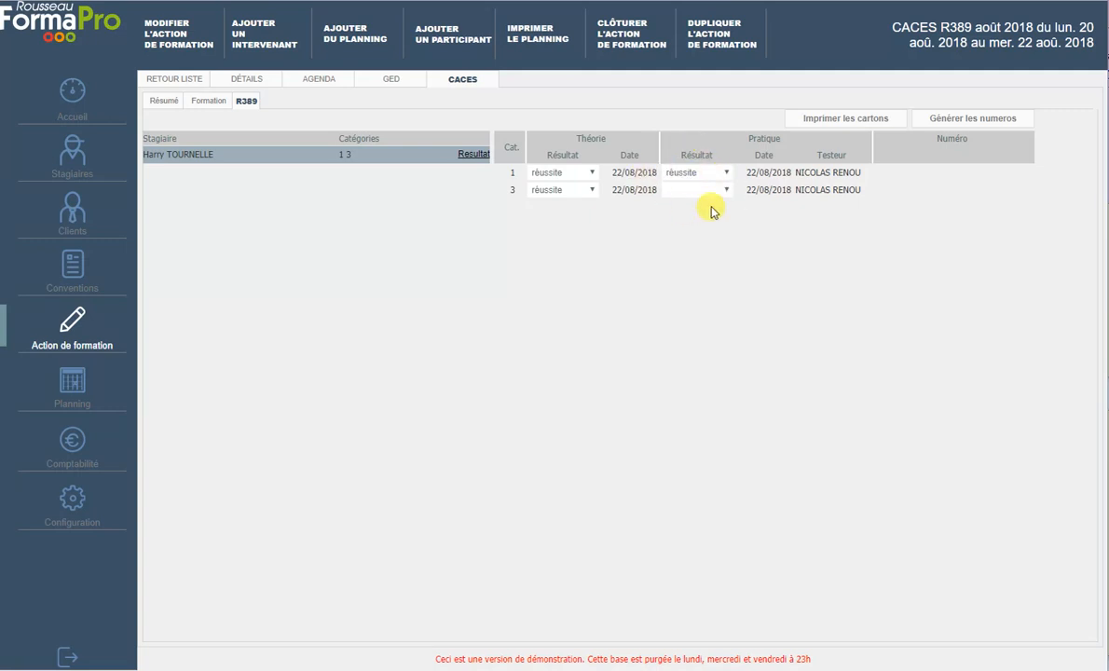
click(720, 190)
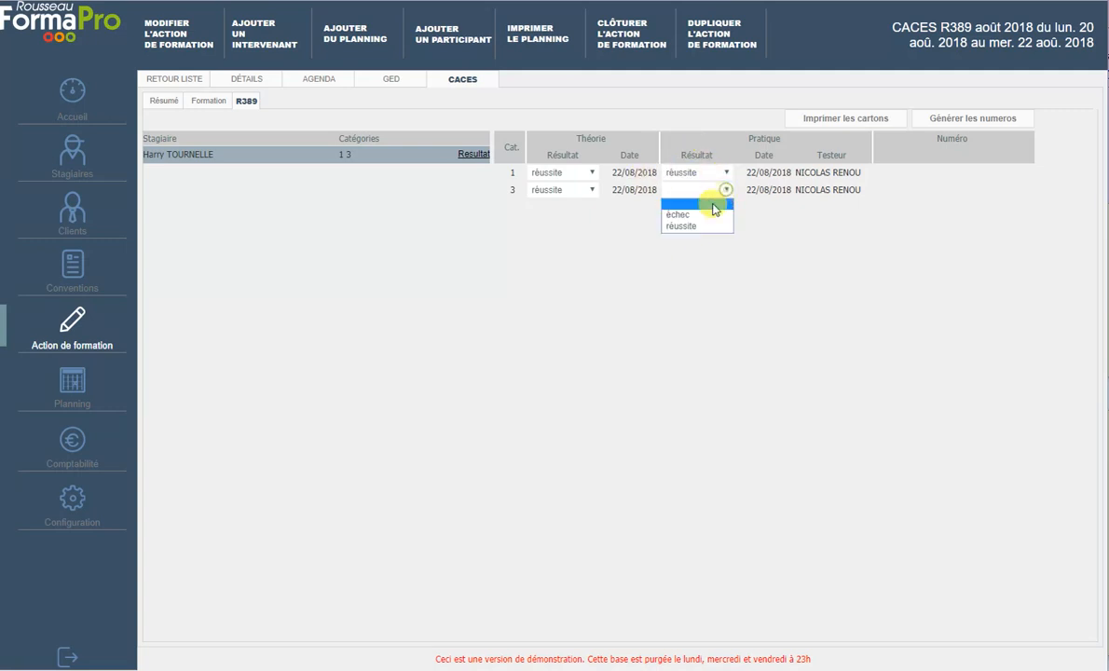
click(700, 227)
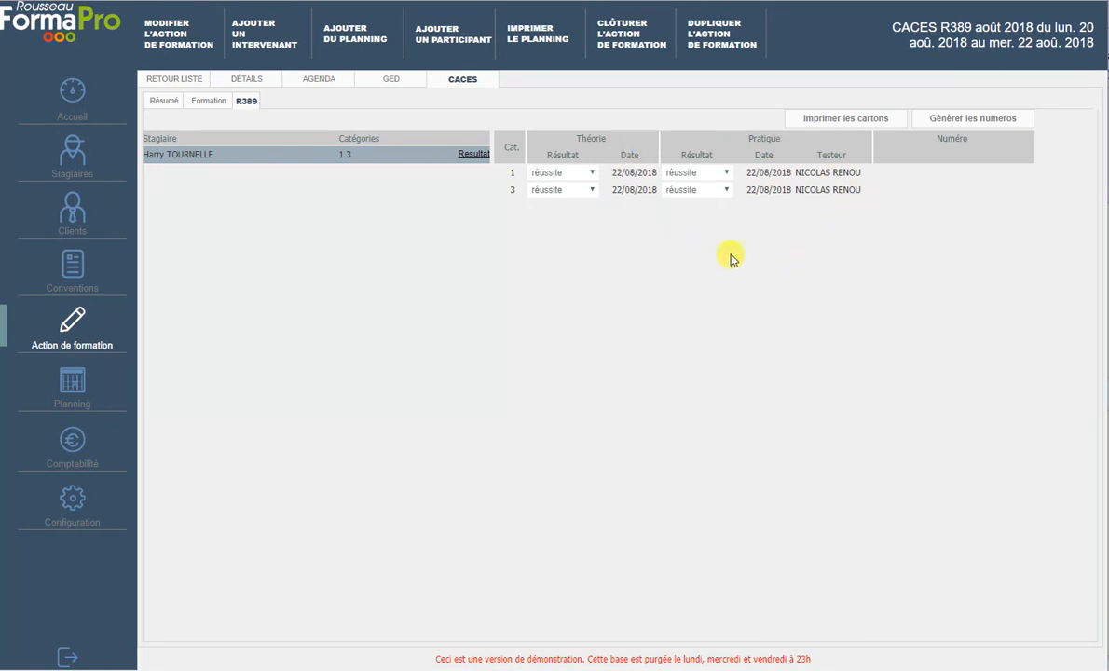
Generate the CACES certificate numbers and print the trainee's card.
click(963, 122)
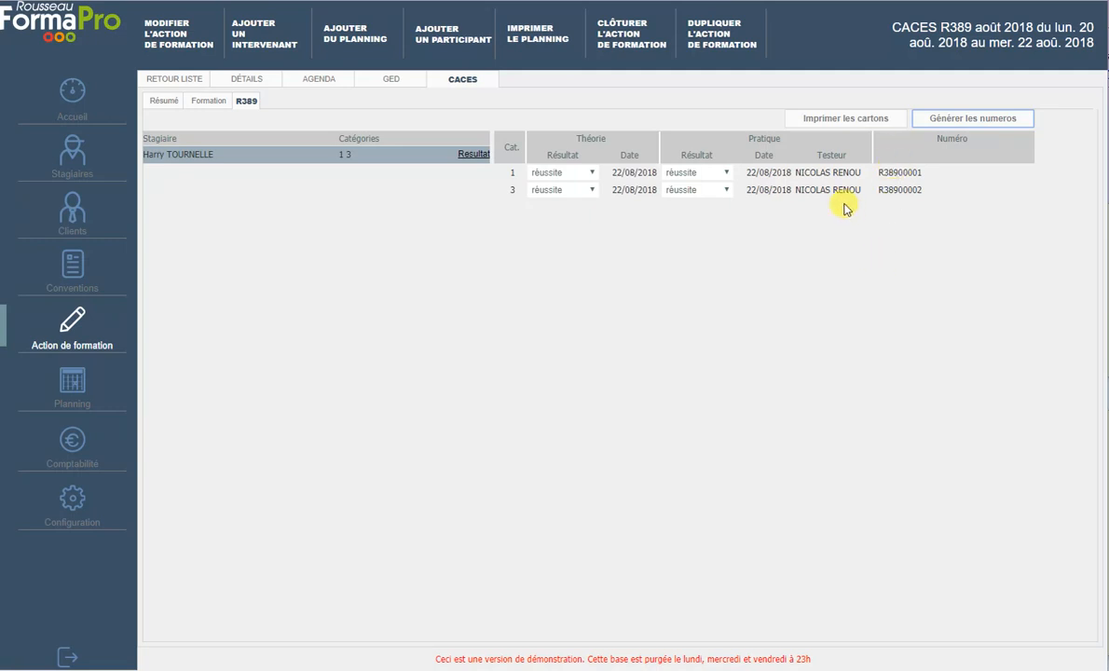
click(786, 121)
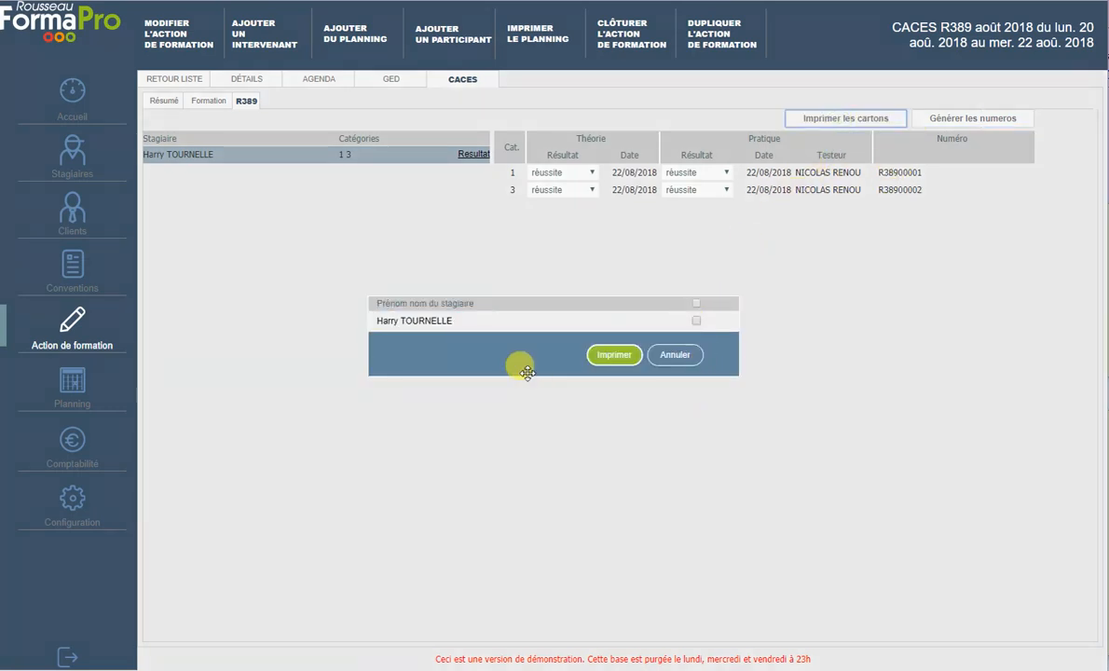
click(696, 321)
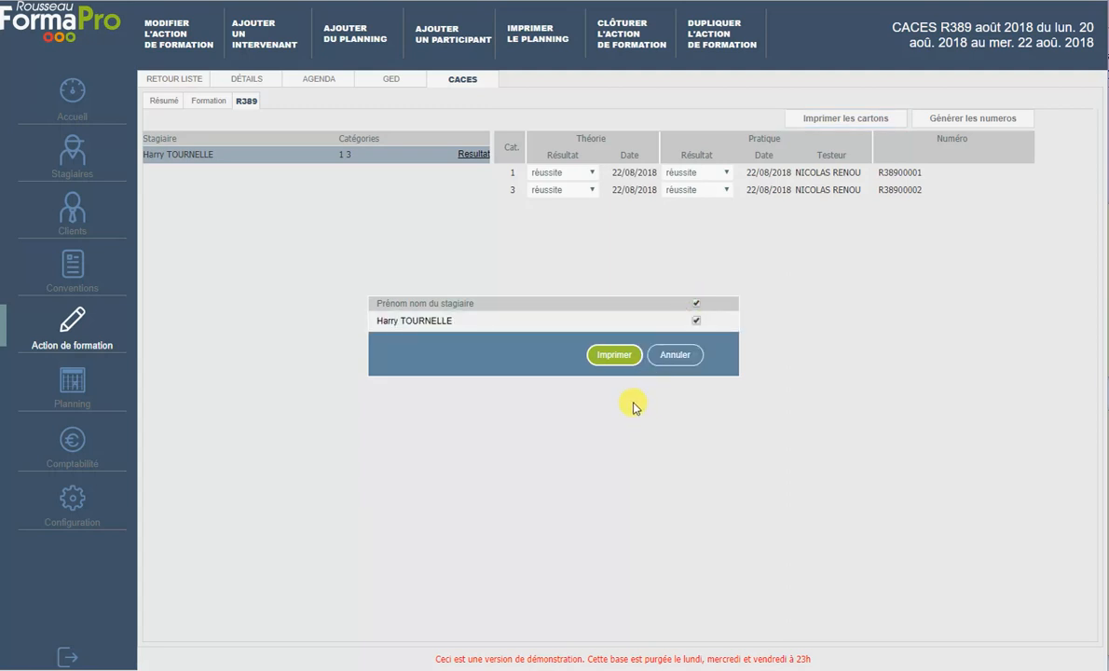
click(614, 355)
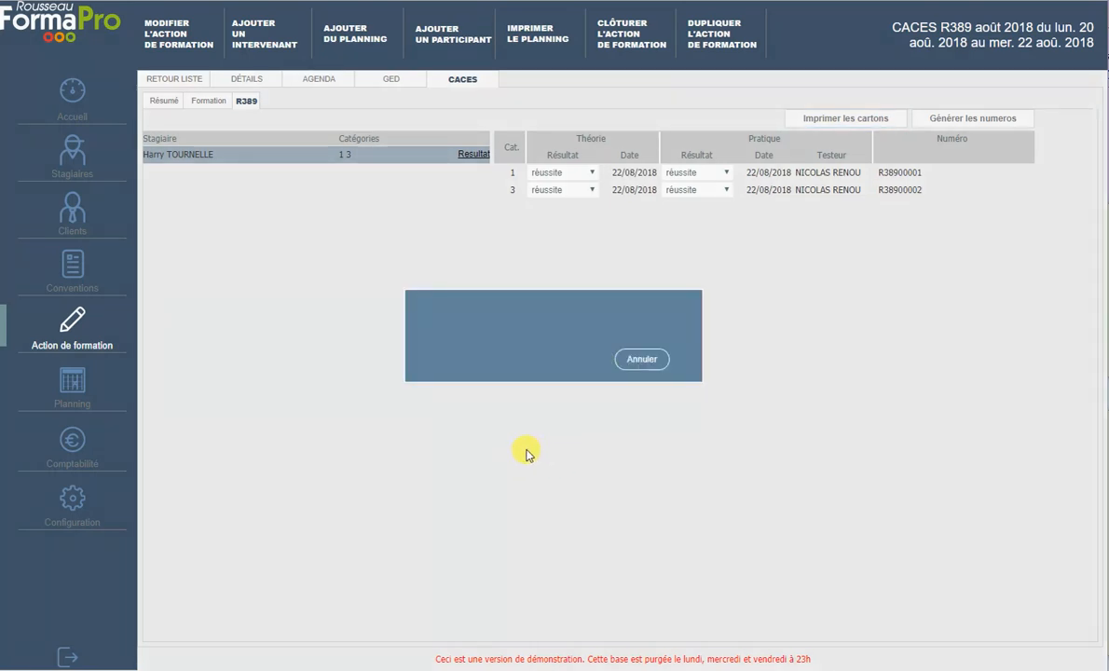